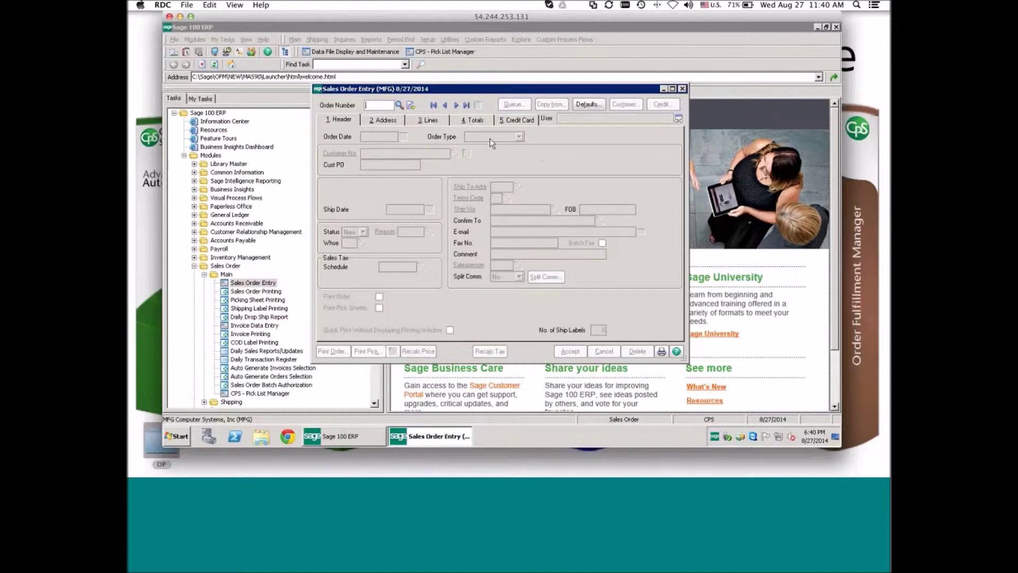
- Load the last existing sales order and examine its queue log entries for each warehouse, including warehouse 000
left_click(466, 105)
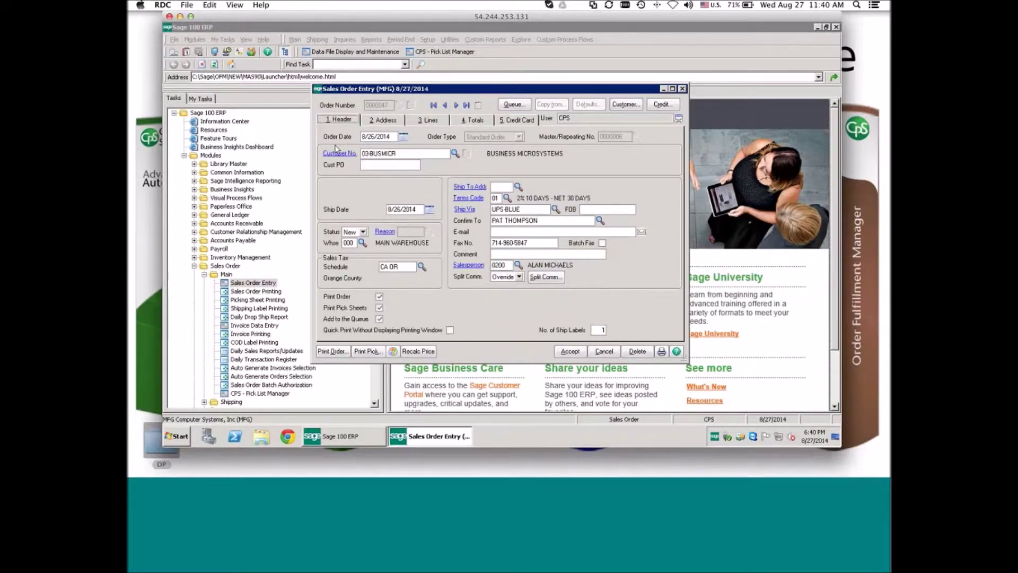
left_click(514, 105)
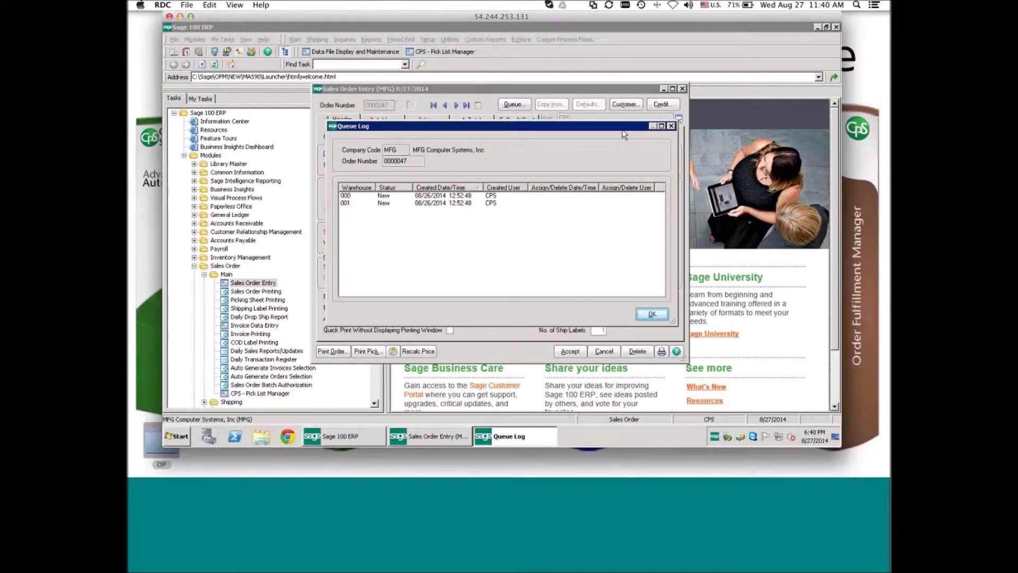
left_click(671, 126)
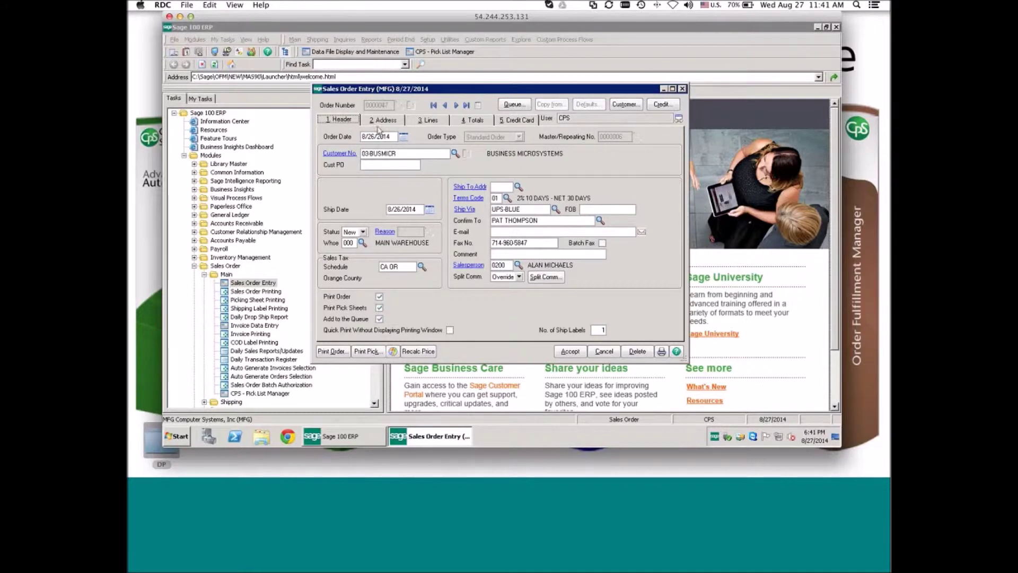
left_click(514, 107)
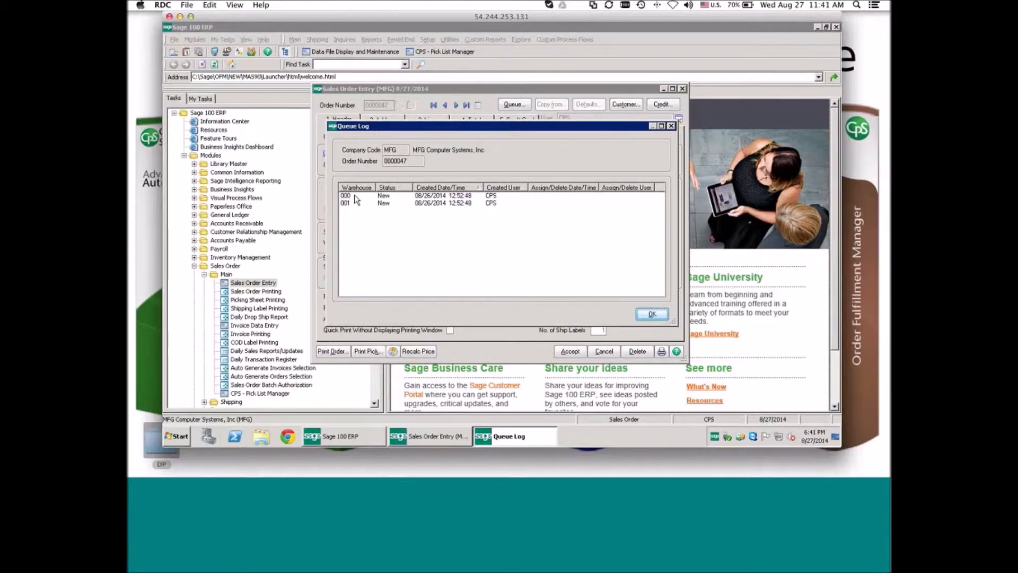
left_click(357, 198)
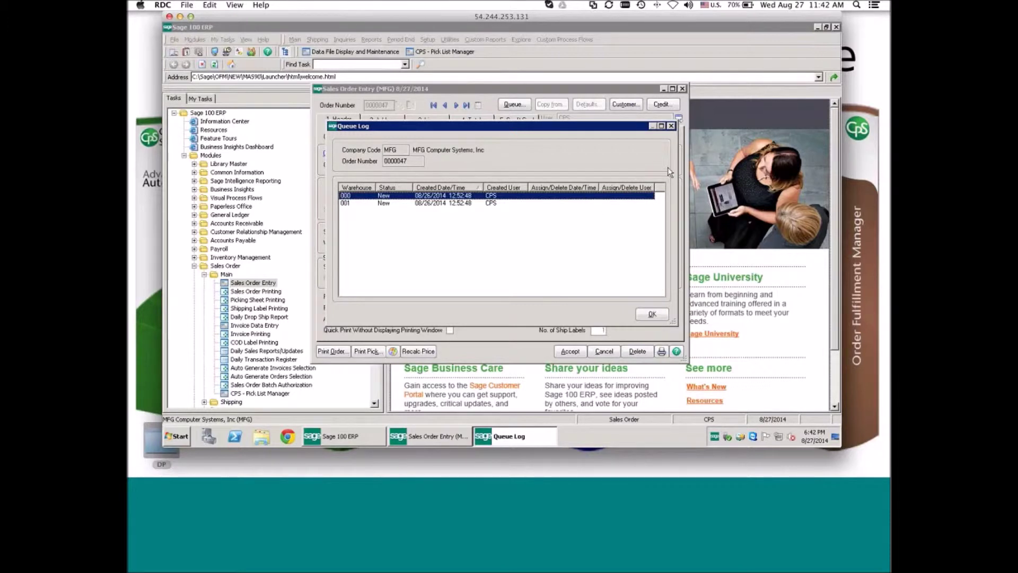
left_click(671, 126)
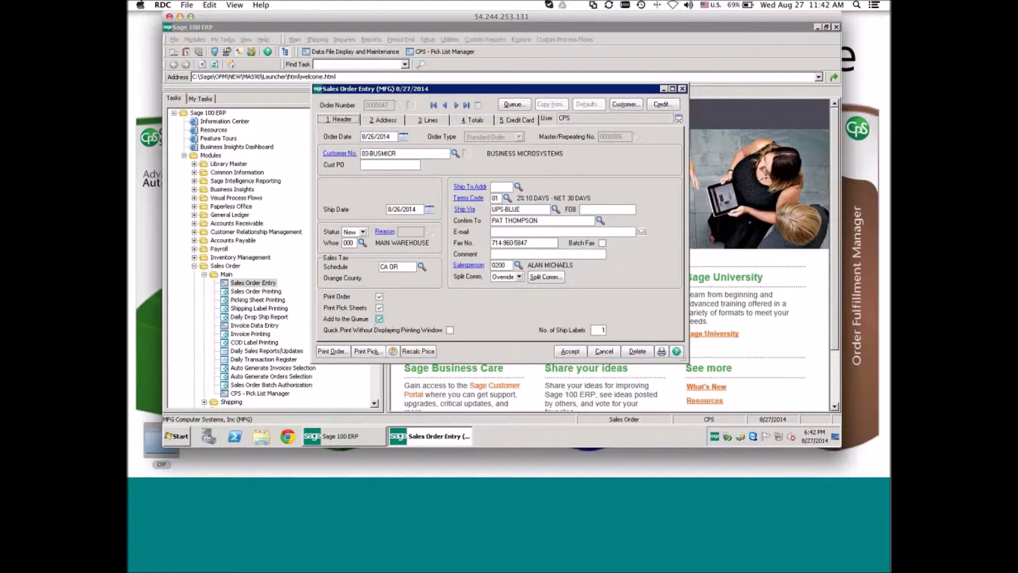
- Open the CPS Pick List Manager and accept its options with Combined Queue enabled
left_click(663, 89)
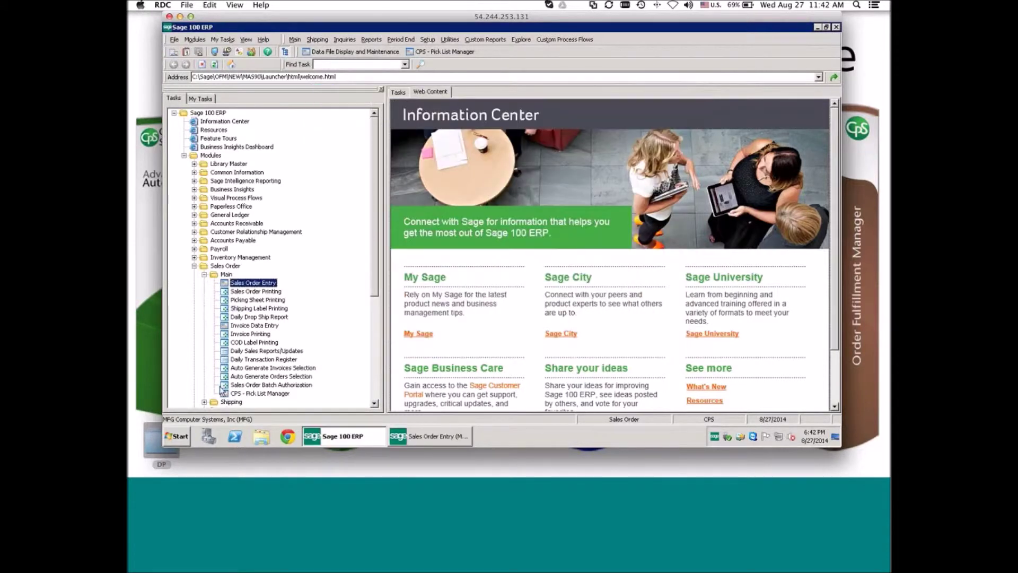
left_click(261, 394)
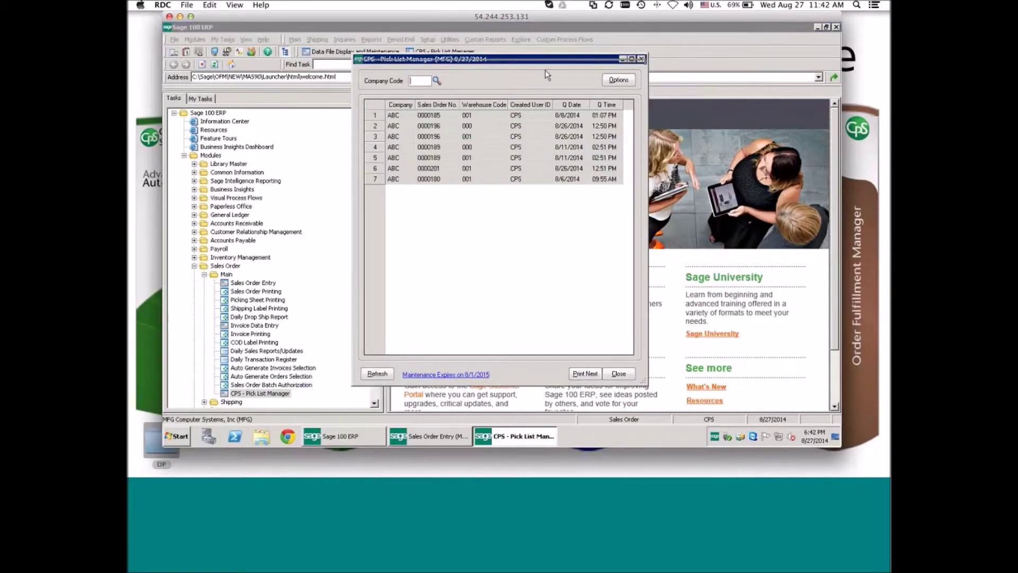
left_click_drag(545, 69, 547, 74)
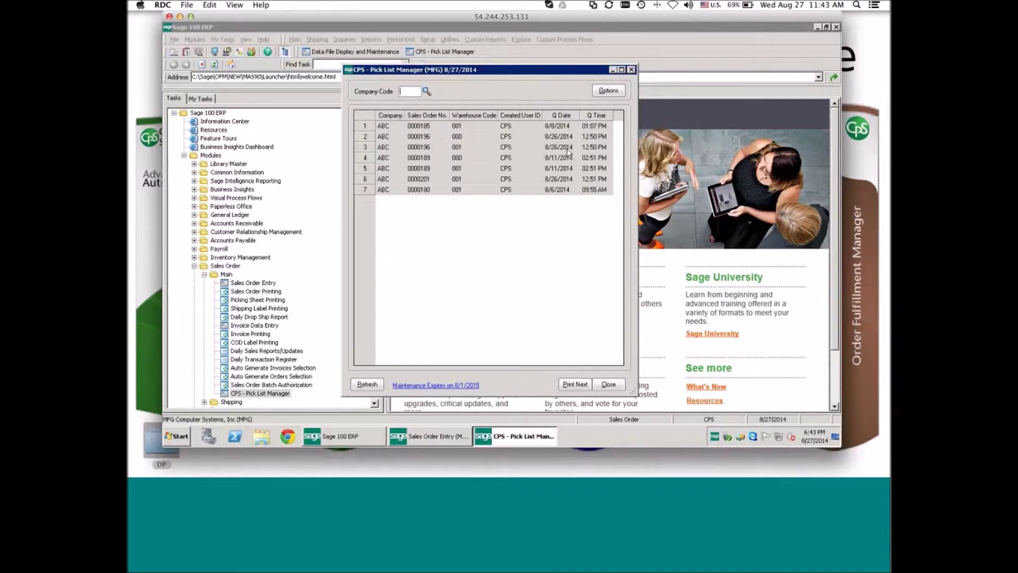
left_click(615, 93)
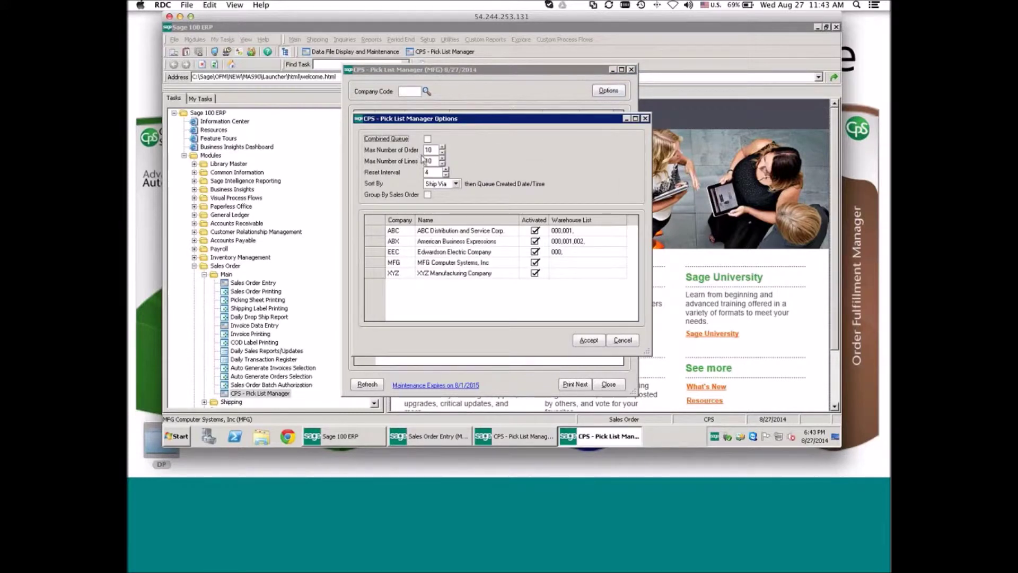
left_click(585, 341)
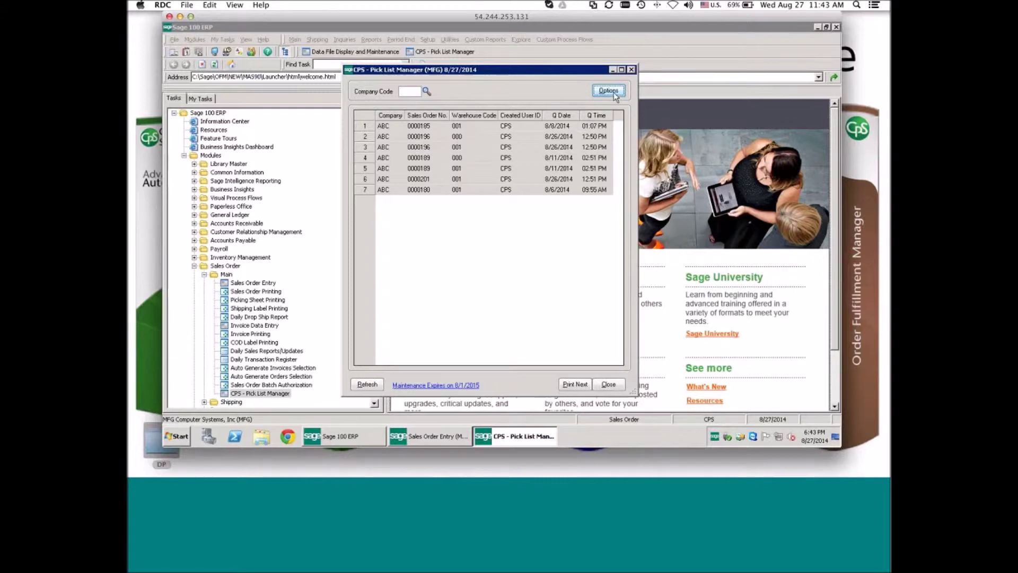
- Examine the Pick List Manager options for the order and line maximums and the available Sort By choices
left_click(608, 92)
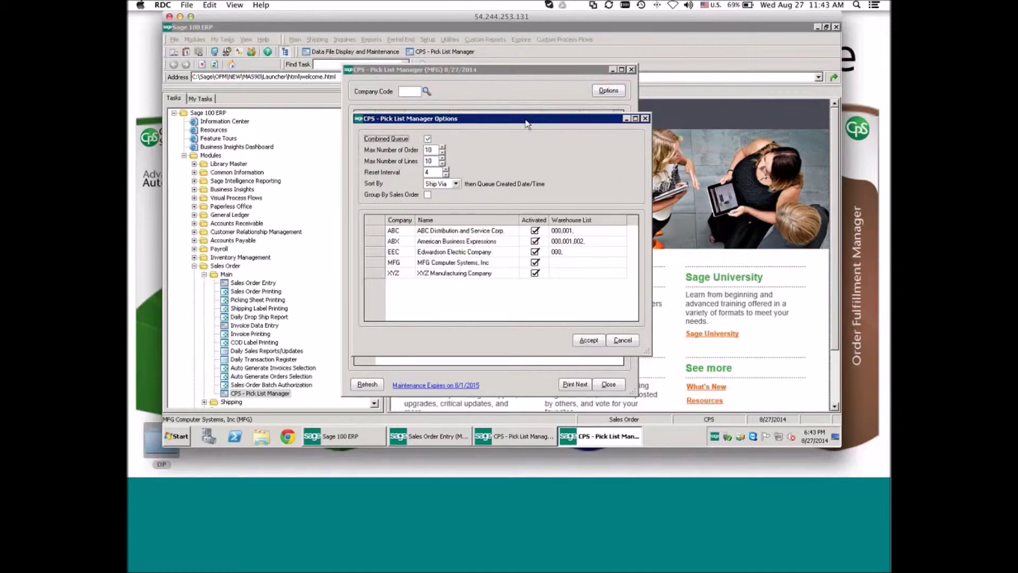
left_click_drag(510, 129, 509, 138)
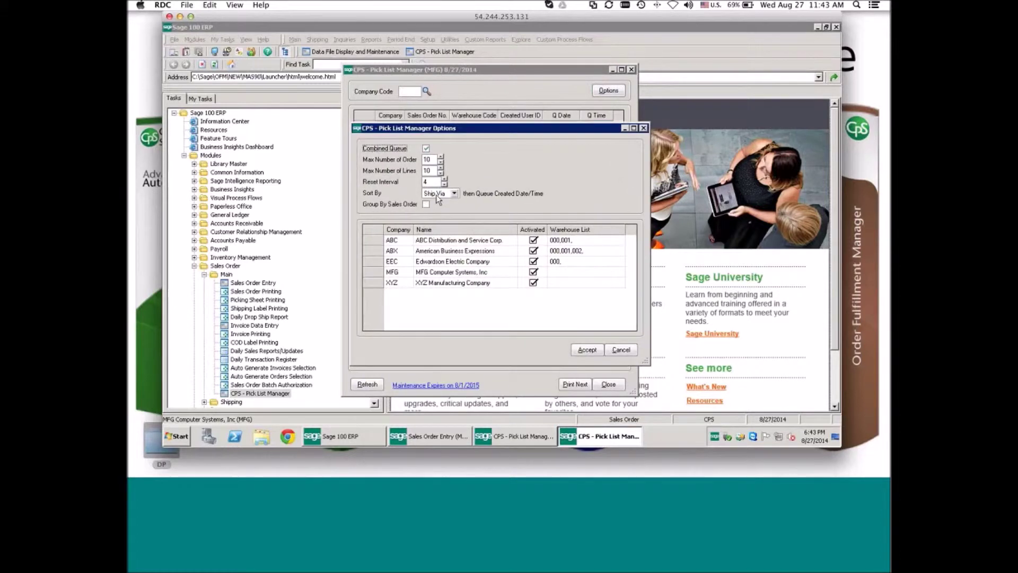
left_click(432, 160)
double_click(433, 170)
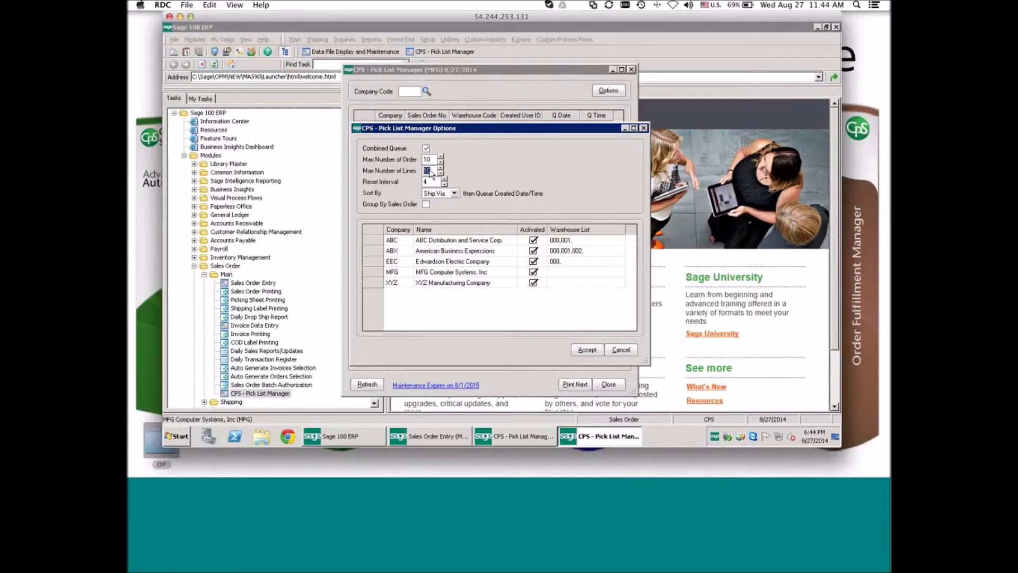
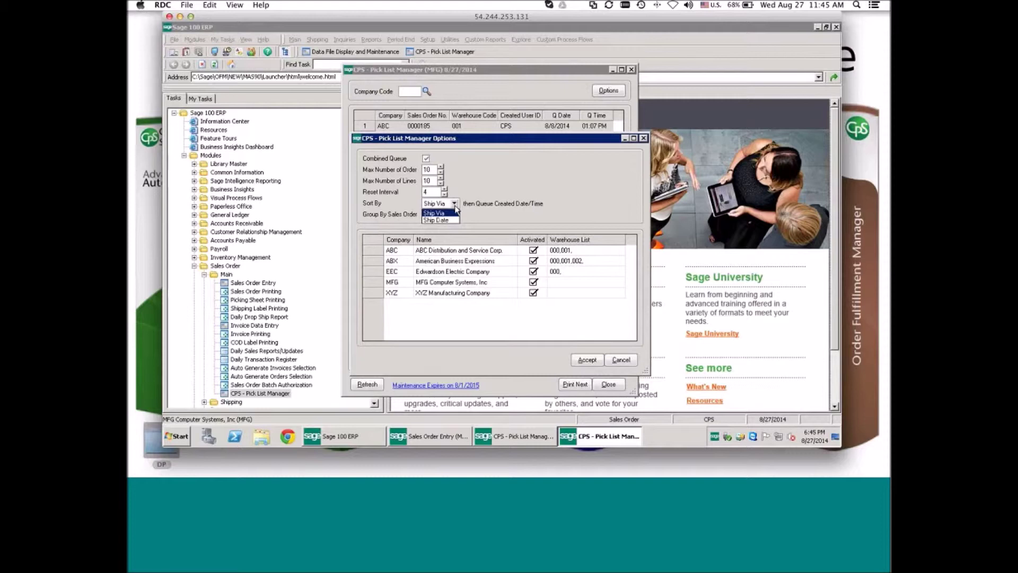
left_click(493, 216)
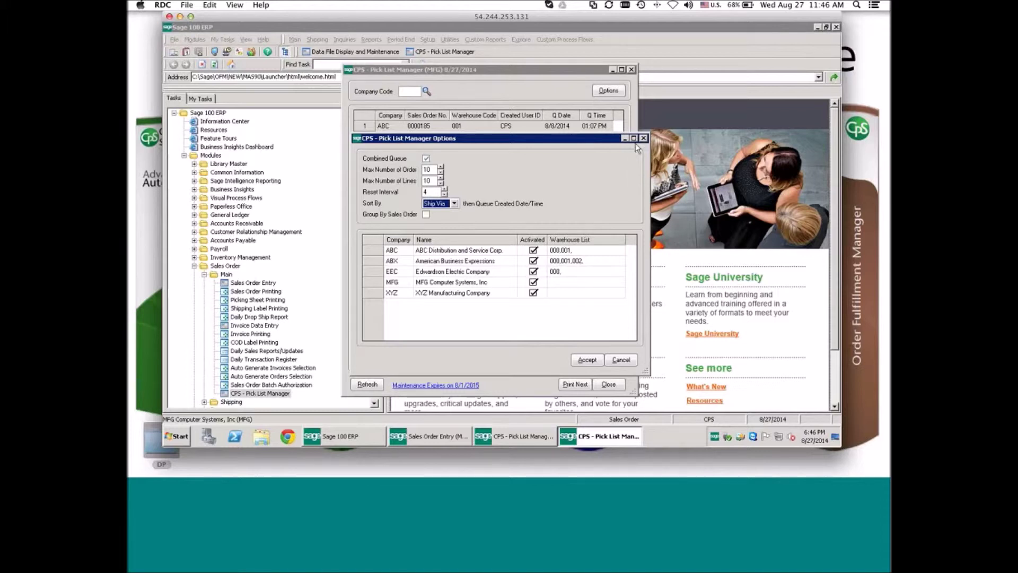
left_click_drag(525, 138, 491, 69)
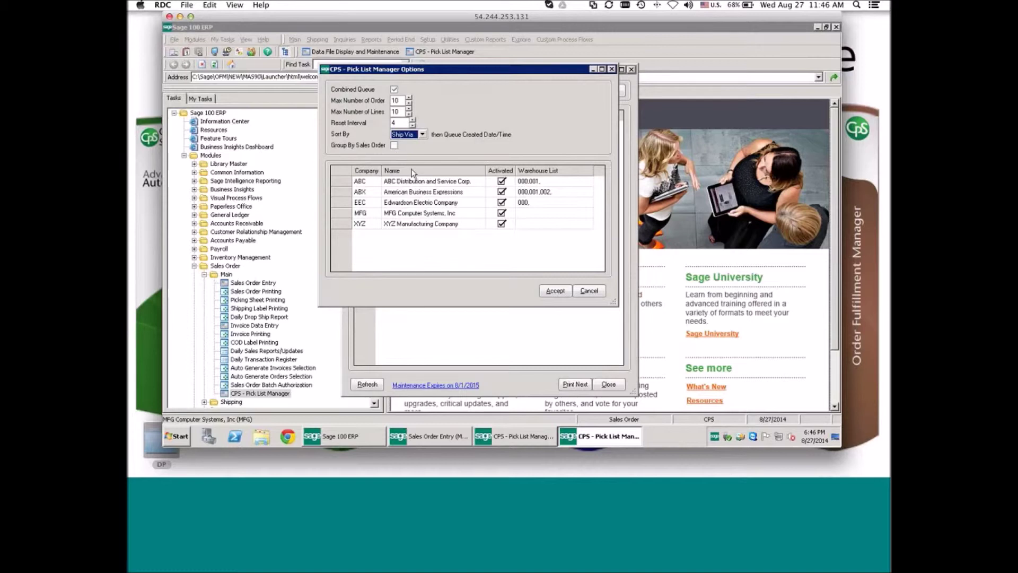
- Examine the warehouses selectable for company ABC, then leave the selection and the options without saving
left_click(571, 183)
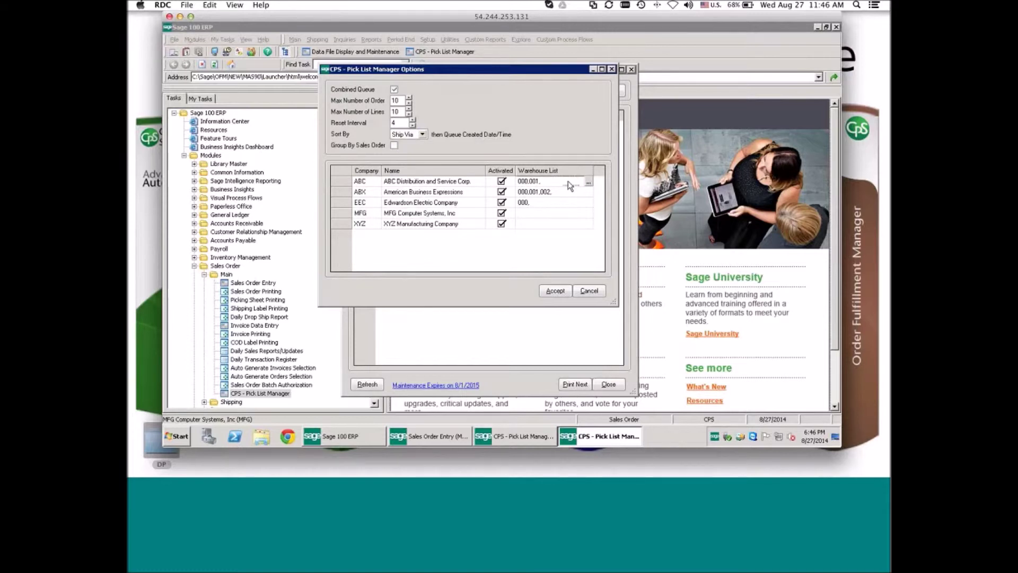
left_click(588, 181)
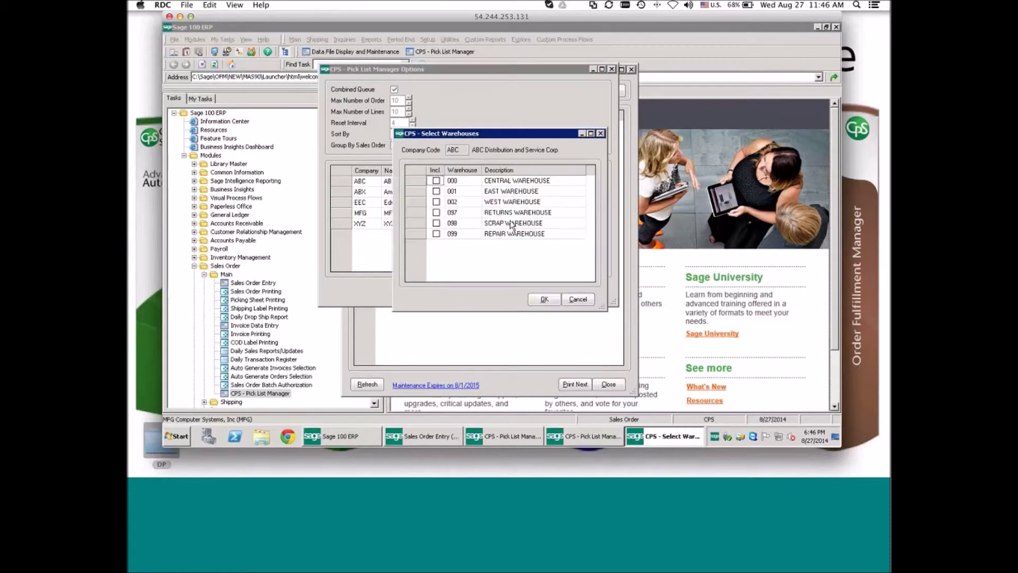
left_click(577, 301)
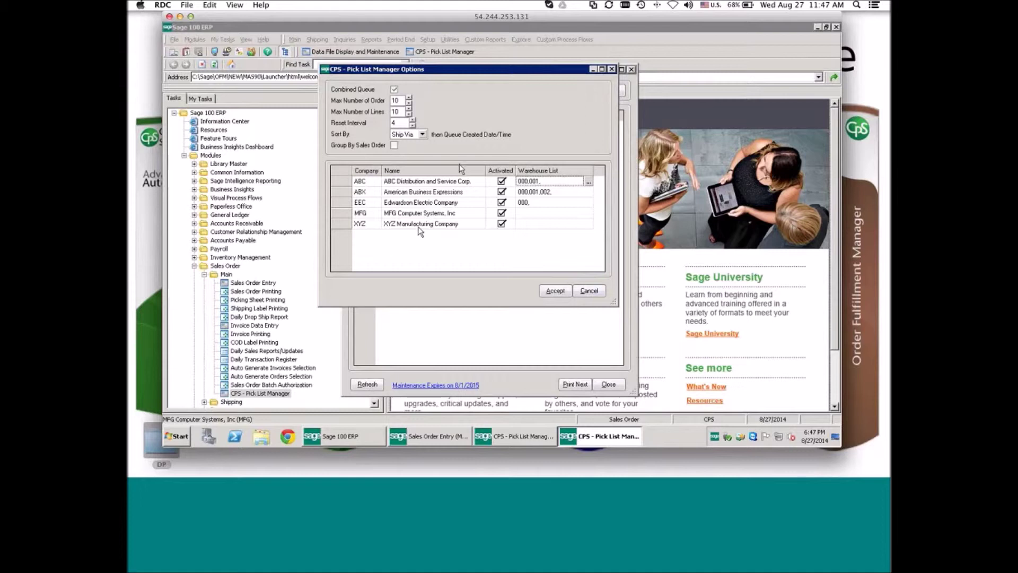
left_click(589, 290)
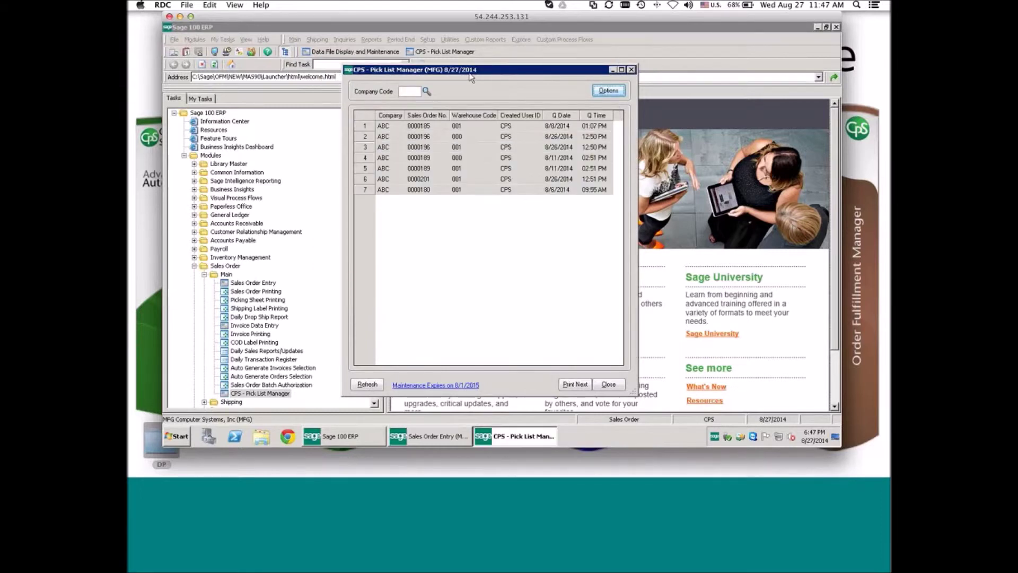
- Print the next picking sheet from the queue with AG as the assigned user logon
left_click_drag(492, 70, 486, 65)
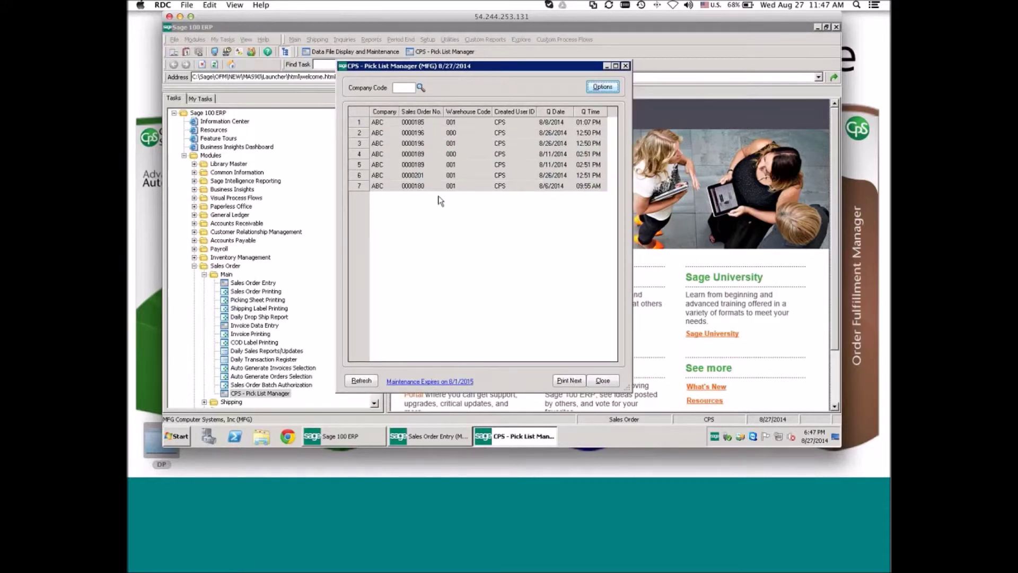
left_click(570, 381)
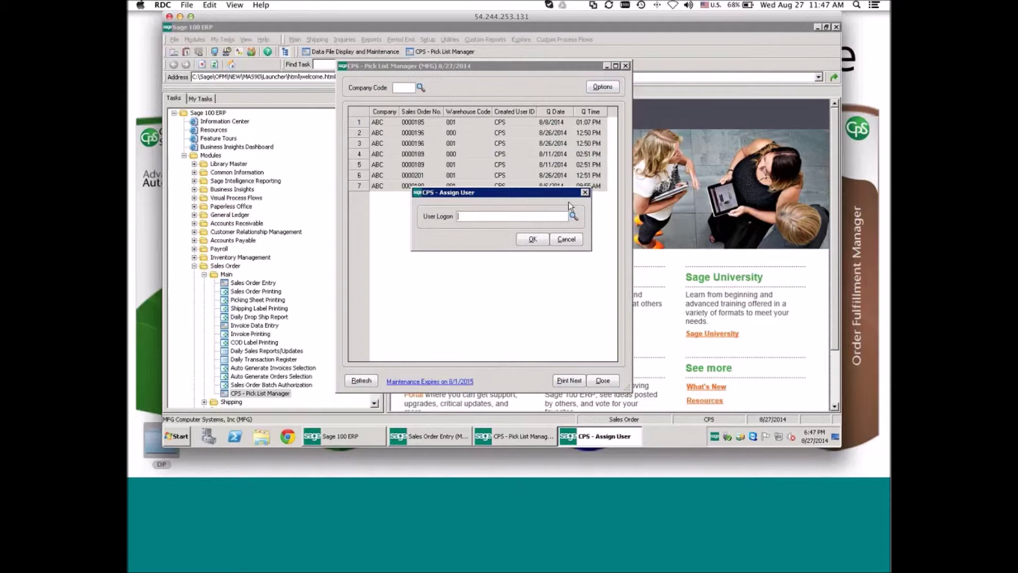
left_click(573, 216)
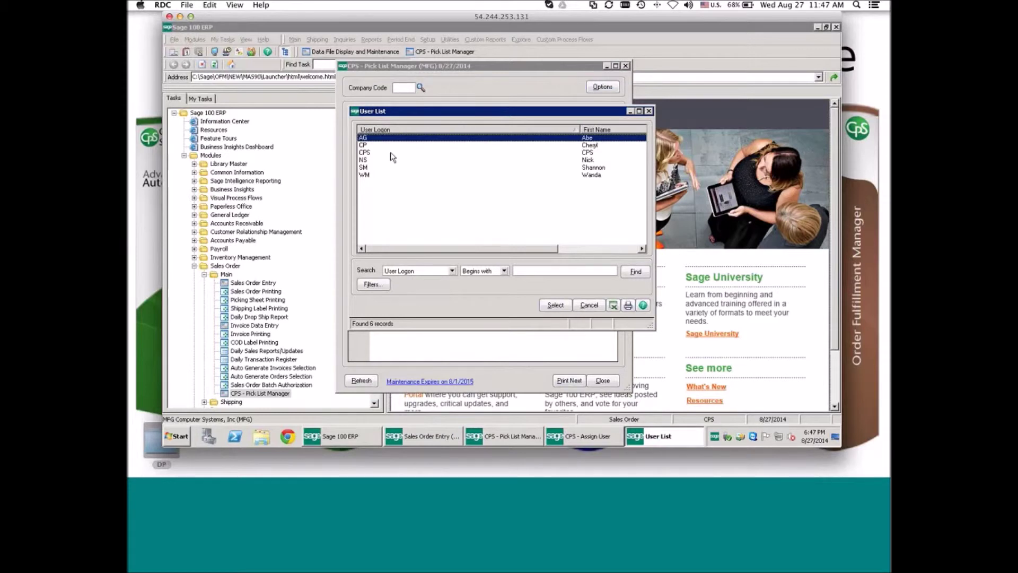
left_click(364, 146)
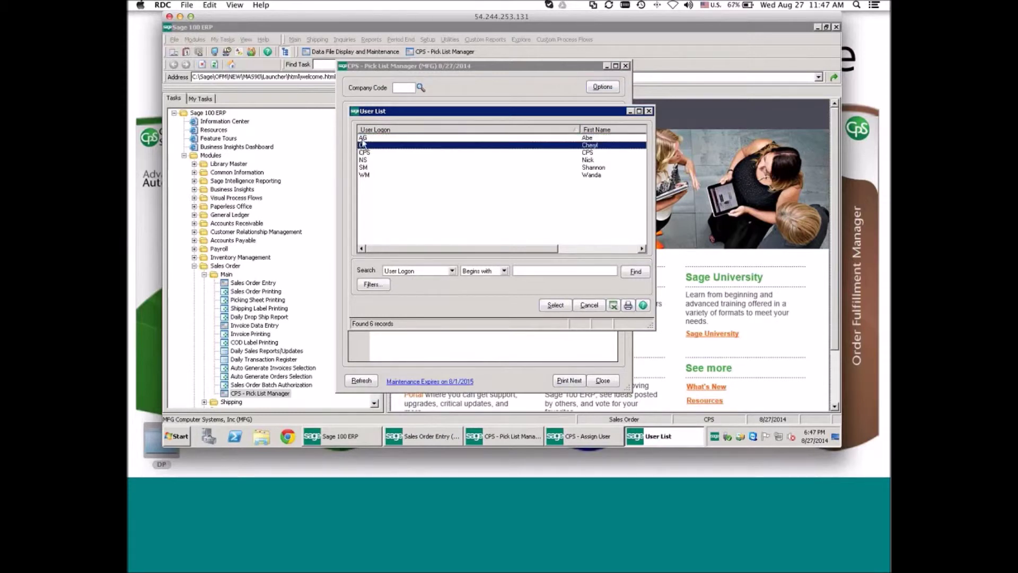
left_click(367, 138)
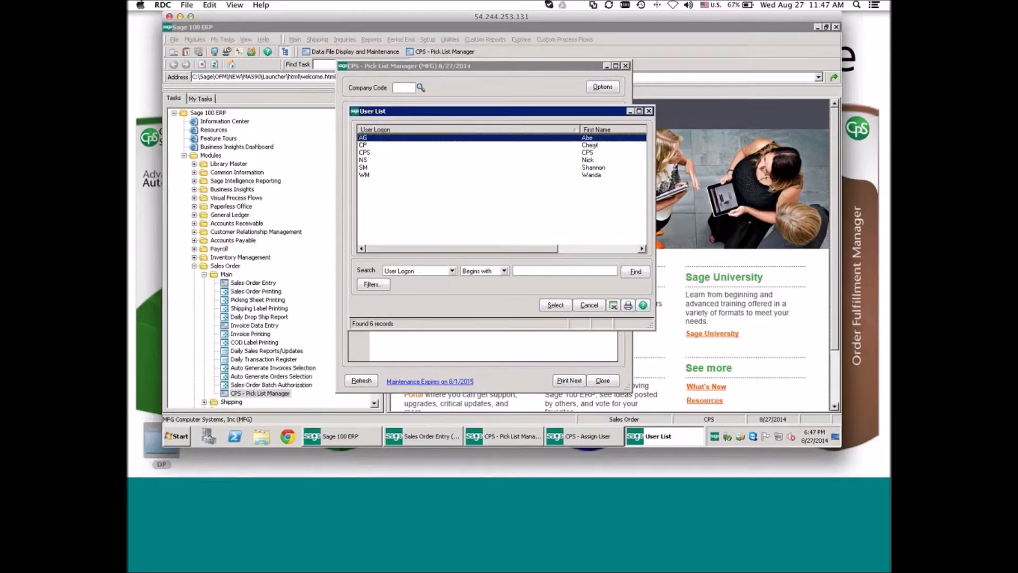
left_click(555, 305)
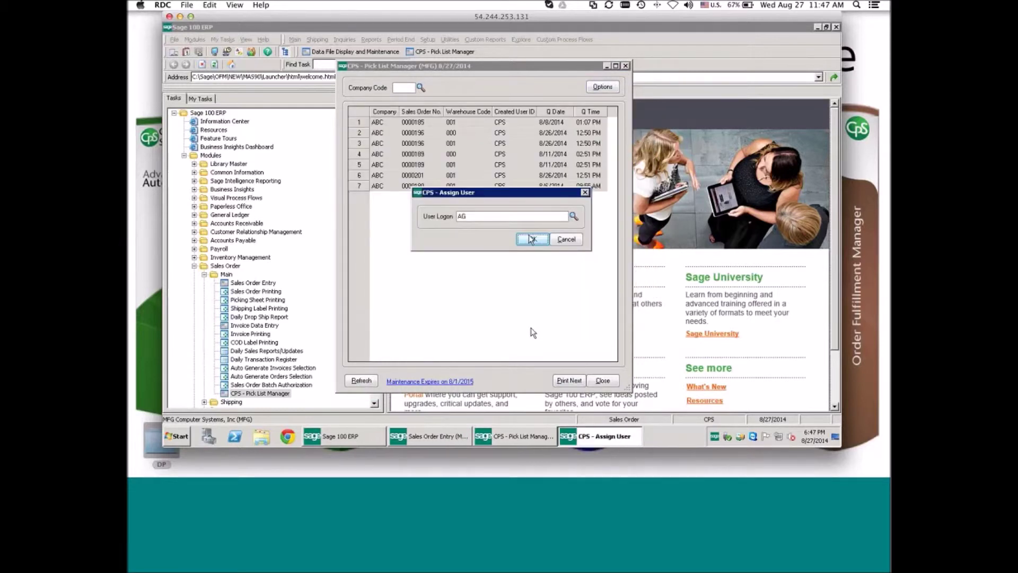
left_click(533, 240)
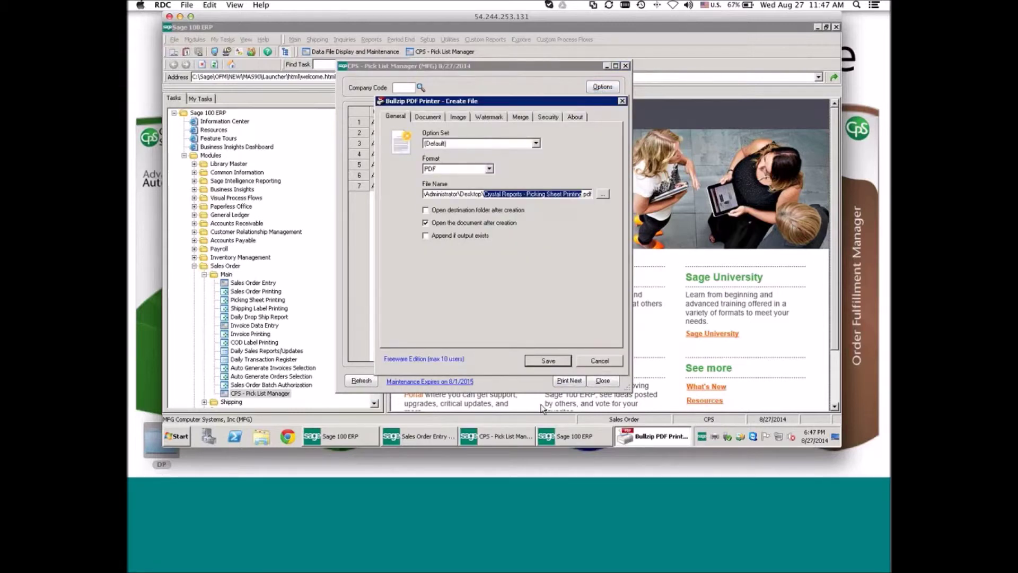
- Save the picking sheet as Crystal Reports - Picking Sheet Printing.pdf and assign its sales order to user AG
left_click(548, 363)
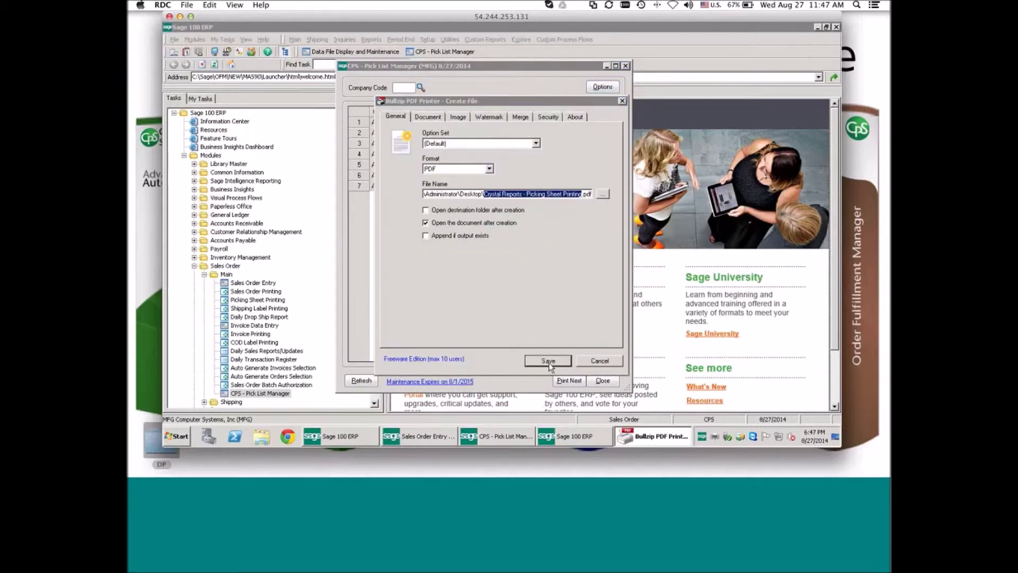
left_click(545, 271)
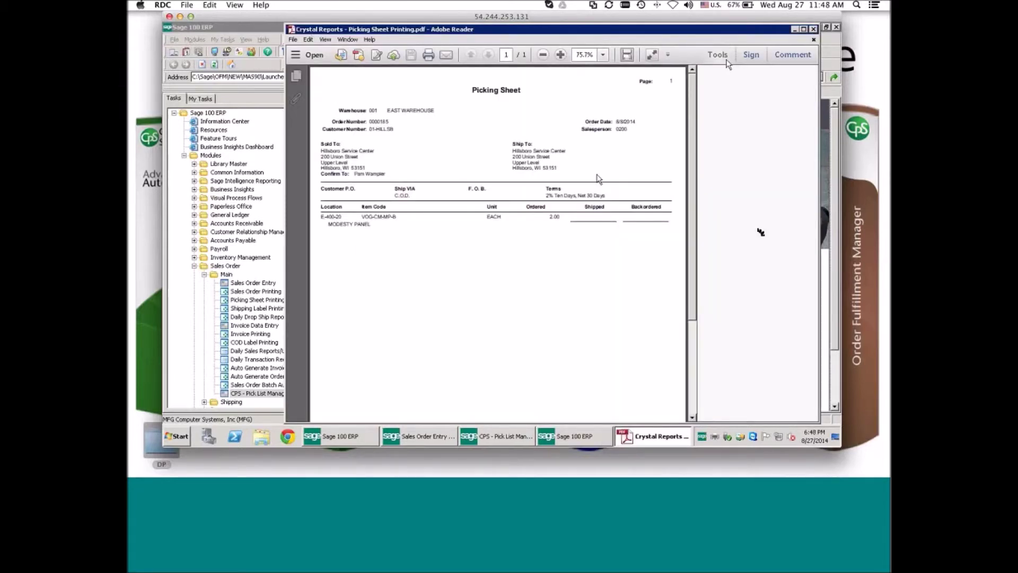
left_click(794, 29)
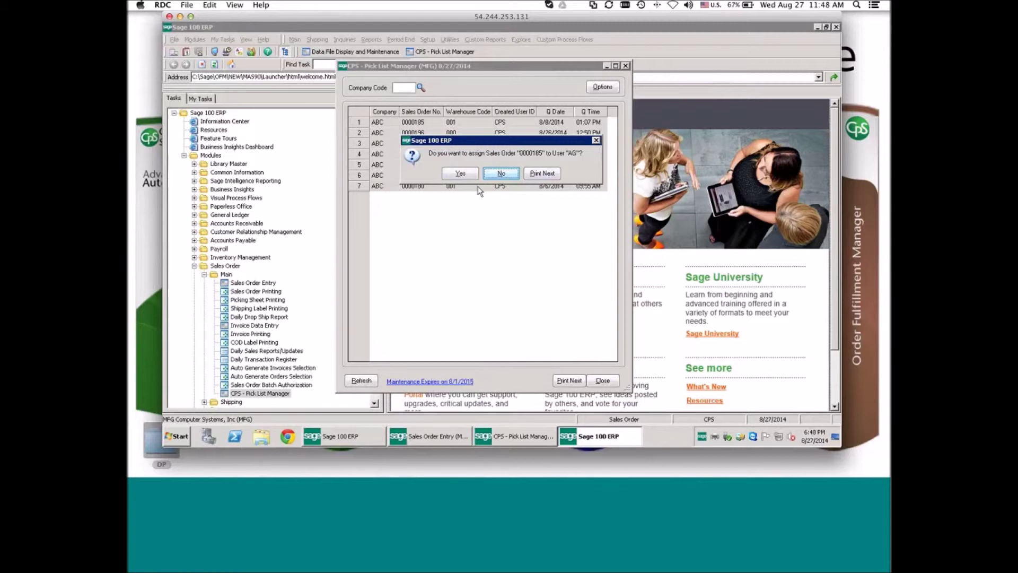
left_click(461, 177)
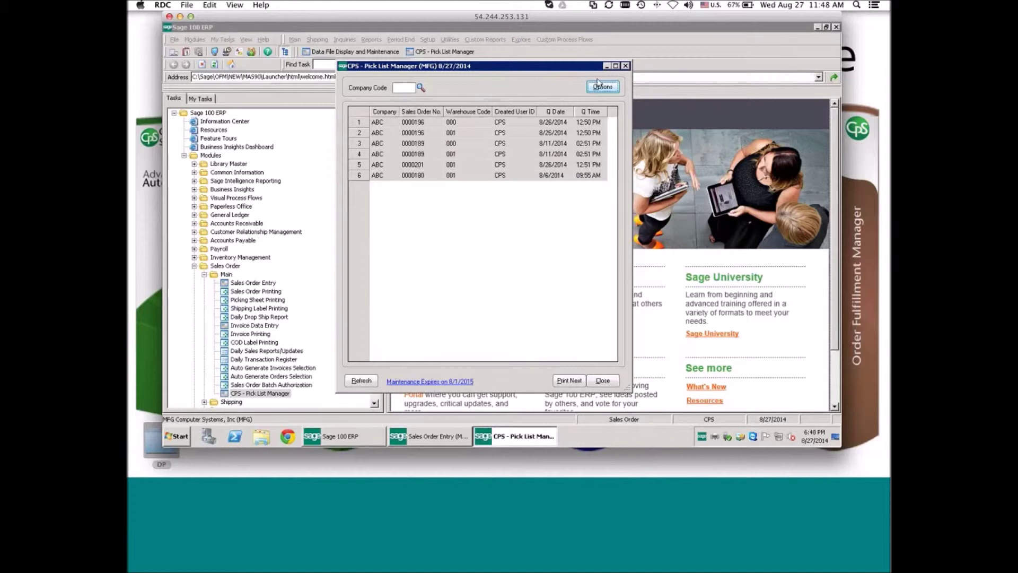
- Return to Sales Order Entry, close the open order without saving, and enter the number of the order just assigned
left_click(436, 438)
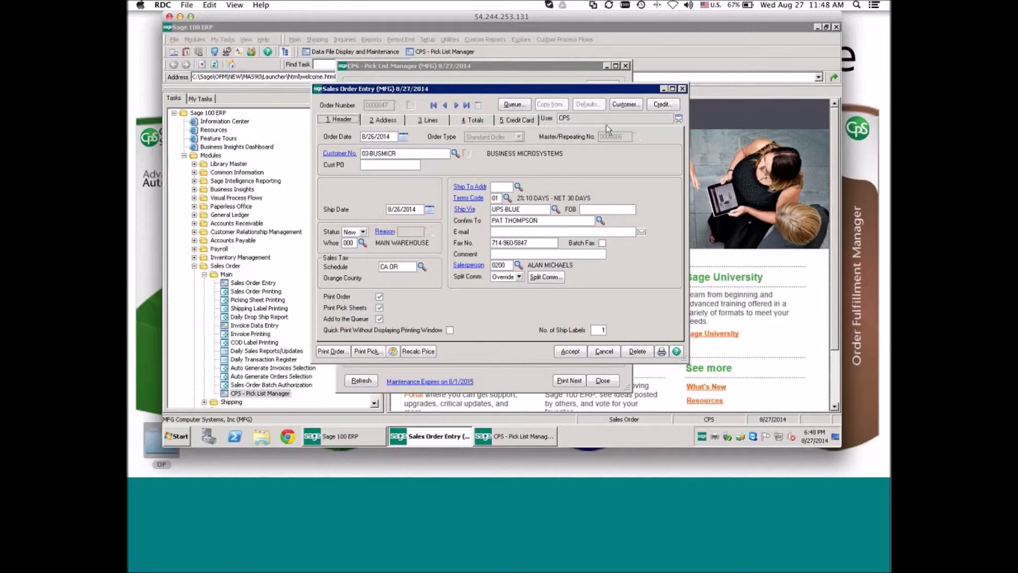
left_click(604, 351)
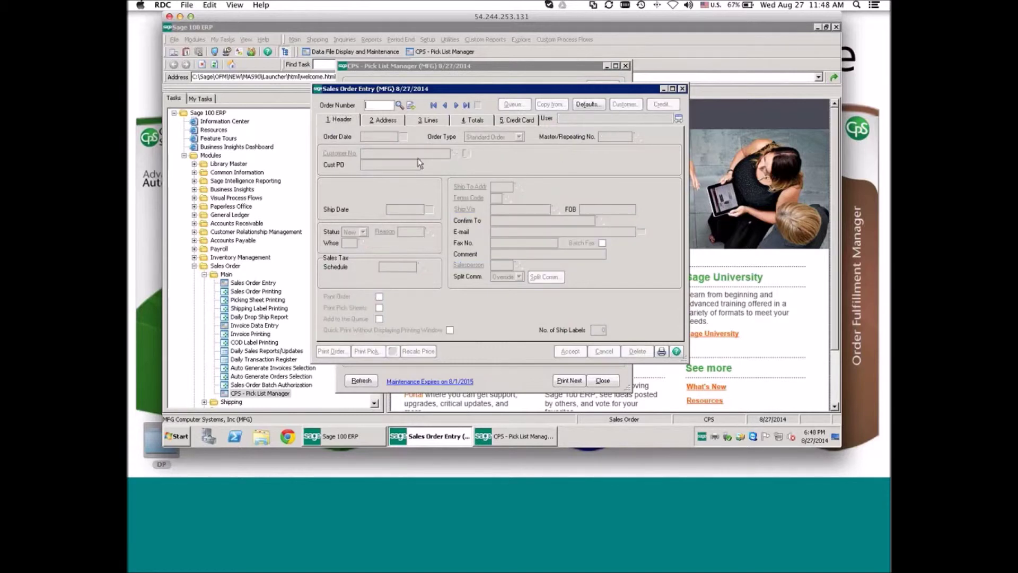
type("1")
key("Tab")
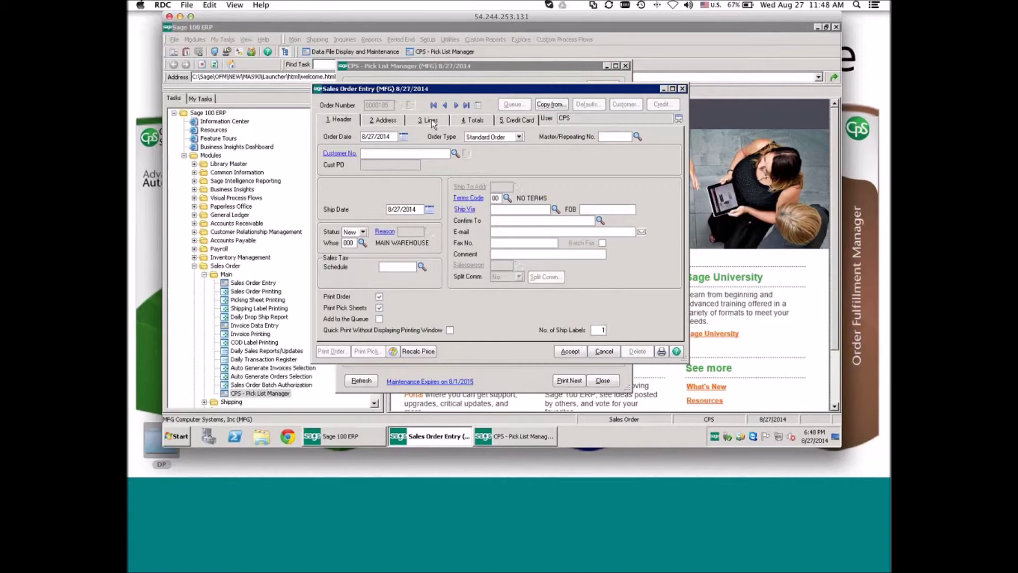
- Leave the blank order in company MFG without saving it and close Sales Order Entry
left_click(602, 351)
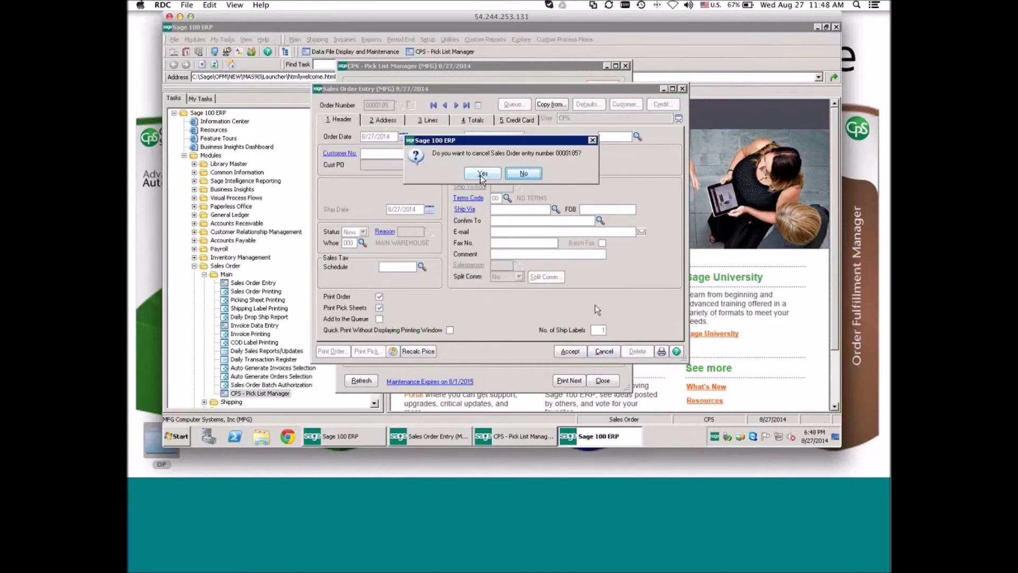
left_click(523, 175)
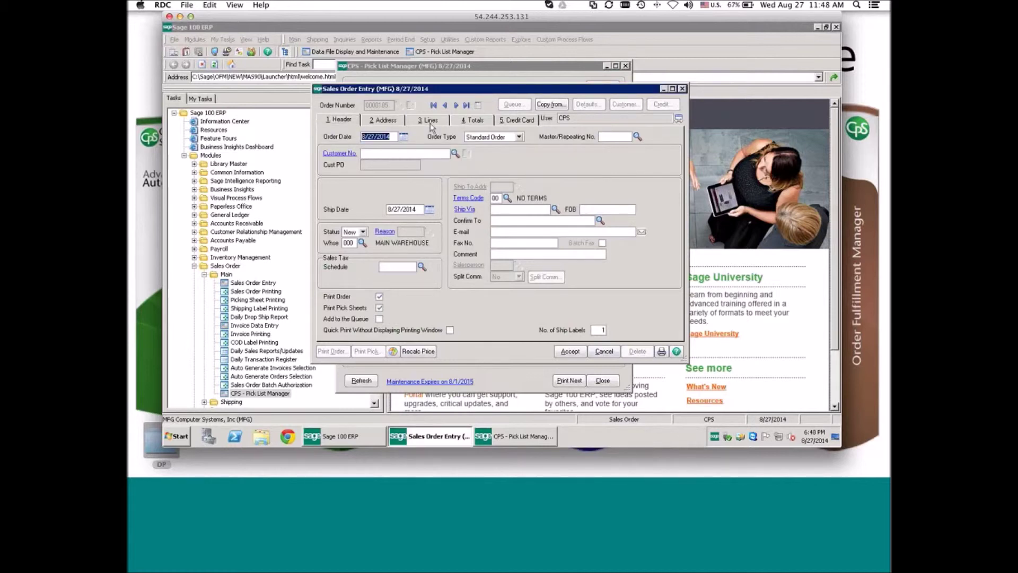
left_click(682, 89)
left_click(511, 176)
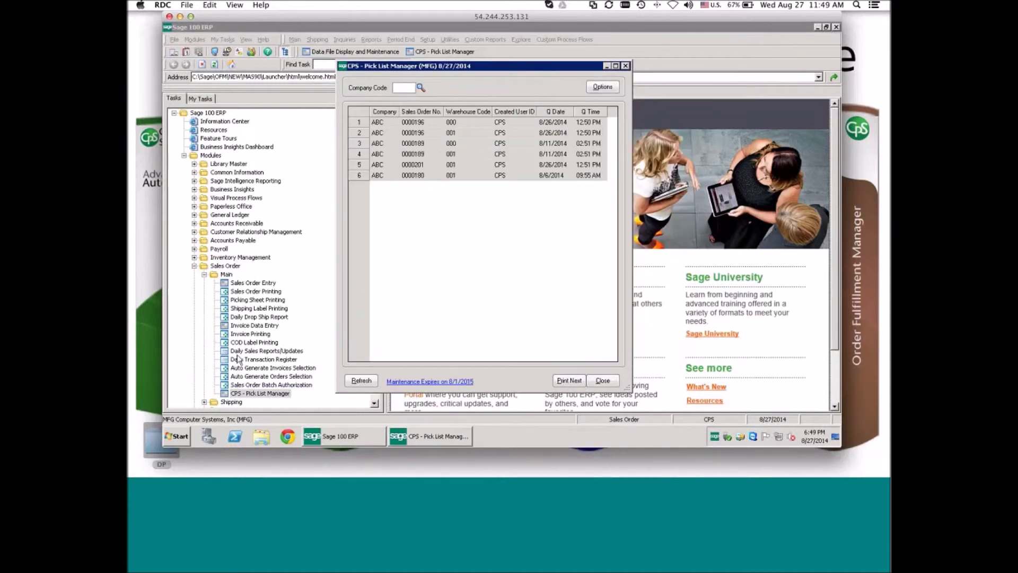
left_click(249, 282)
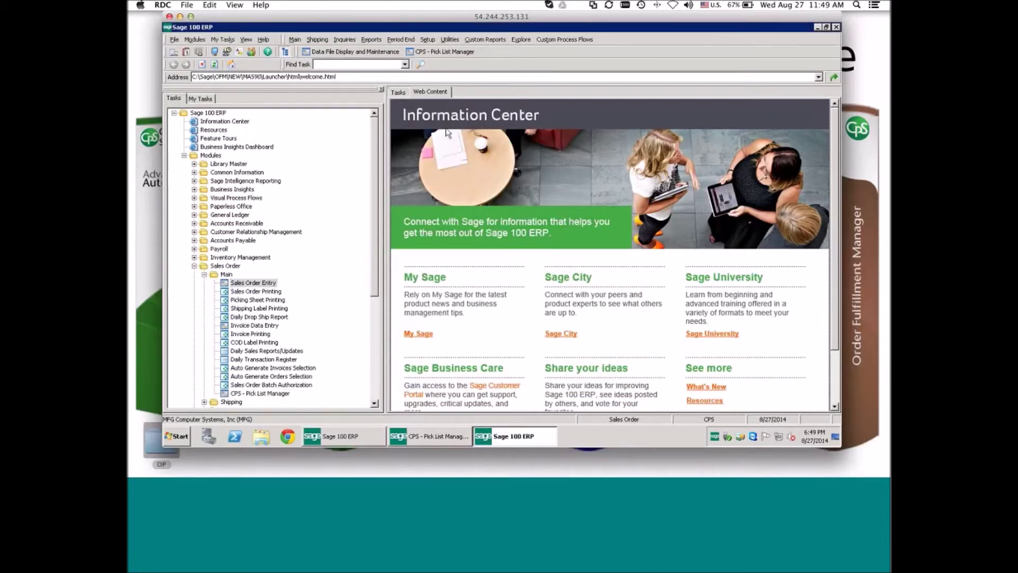
type("185")
key("Tab")
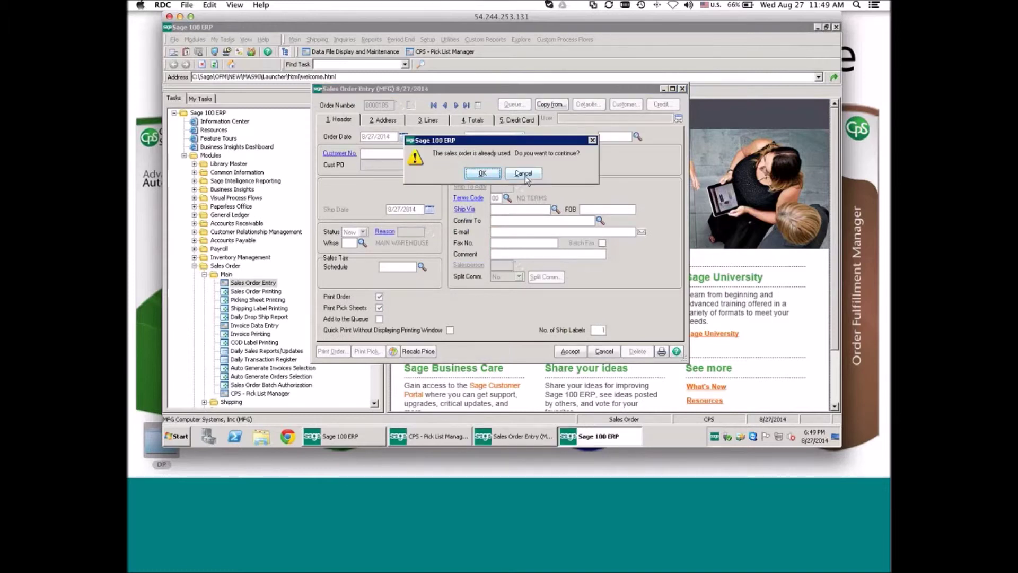
left_click(486, 176)
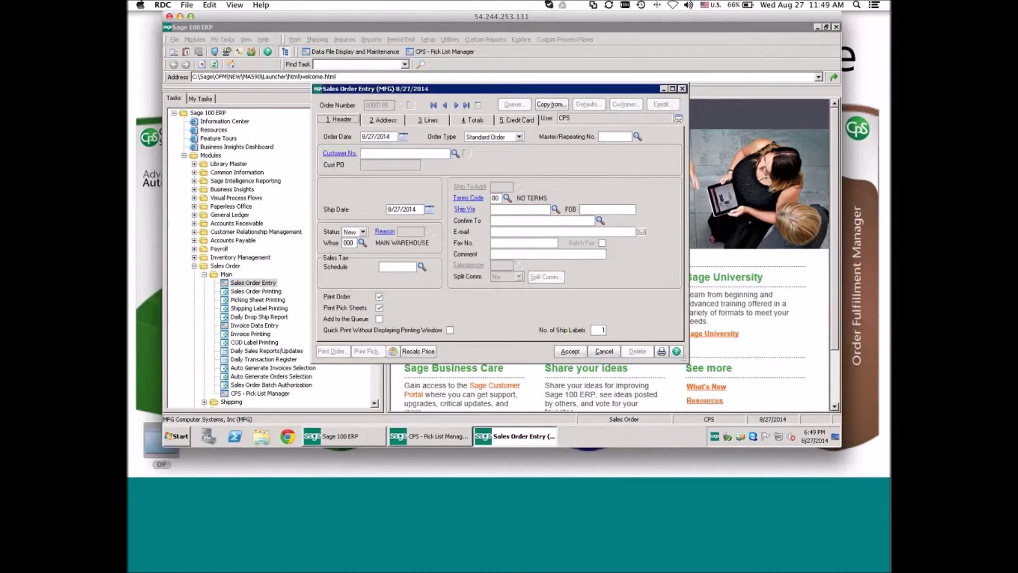
left_click(606, 352)
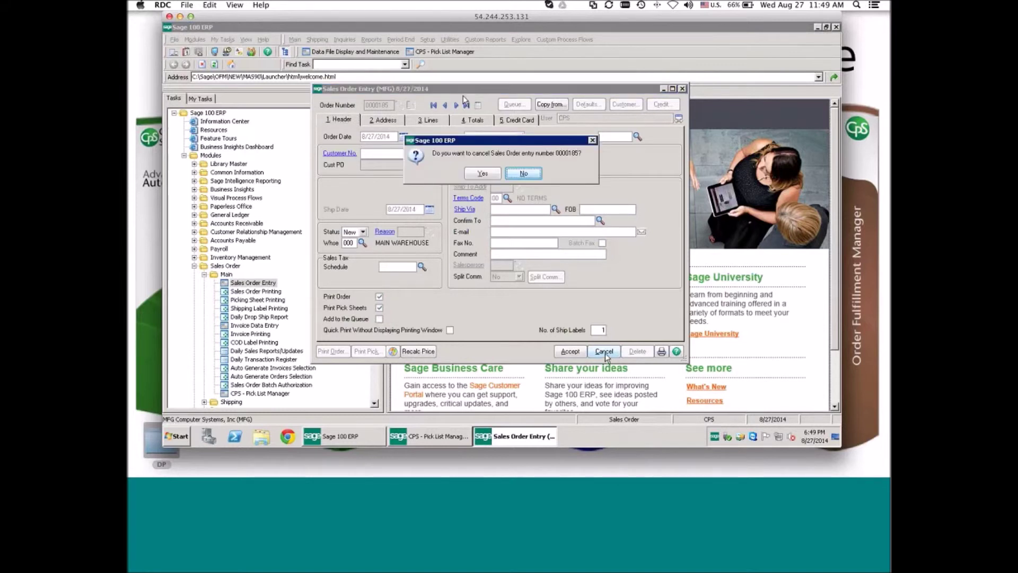
left_click(481, 175)
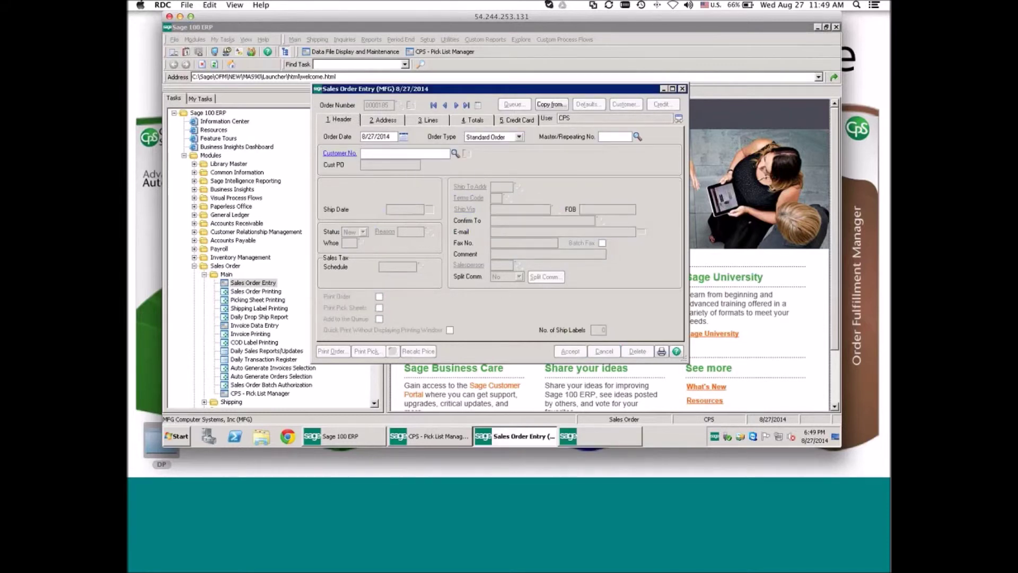
left_click(683, 89)
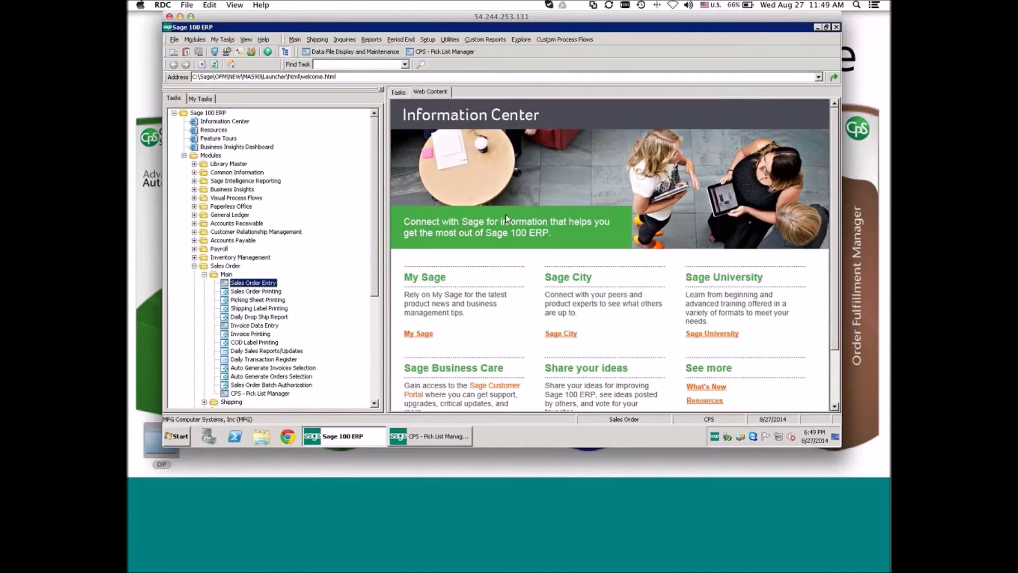
- Close the Pick List Manager and the remaining Sales Order Entry window
mouse_move(437, 442)
left_click(466, 399)
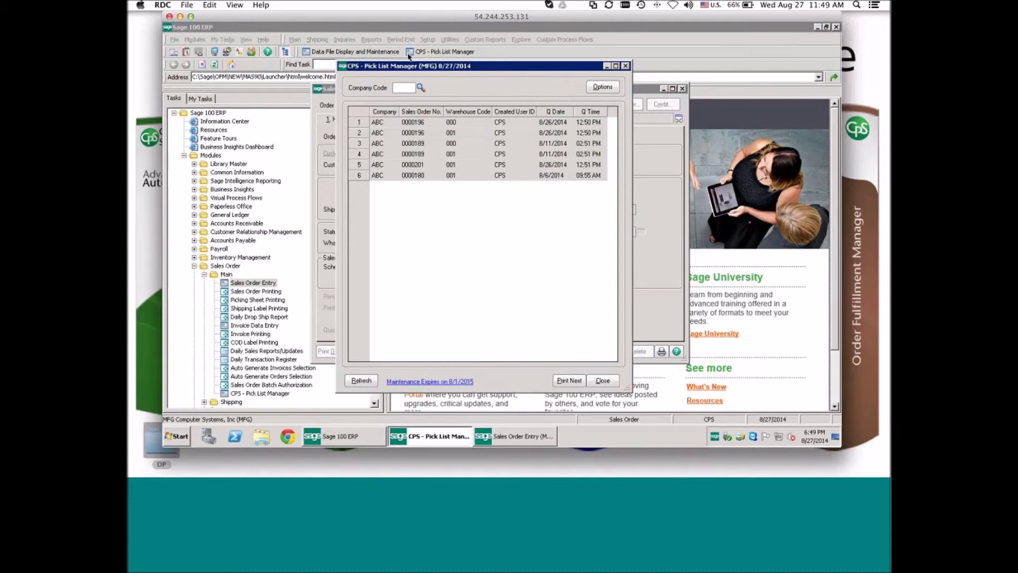
left_click(626, 66)
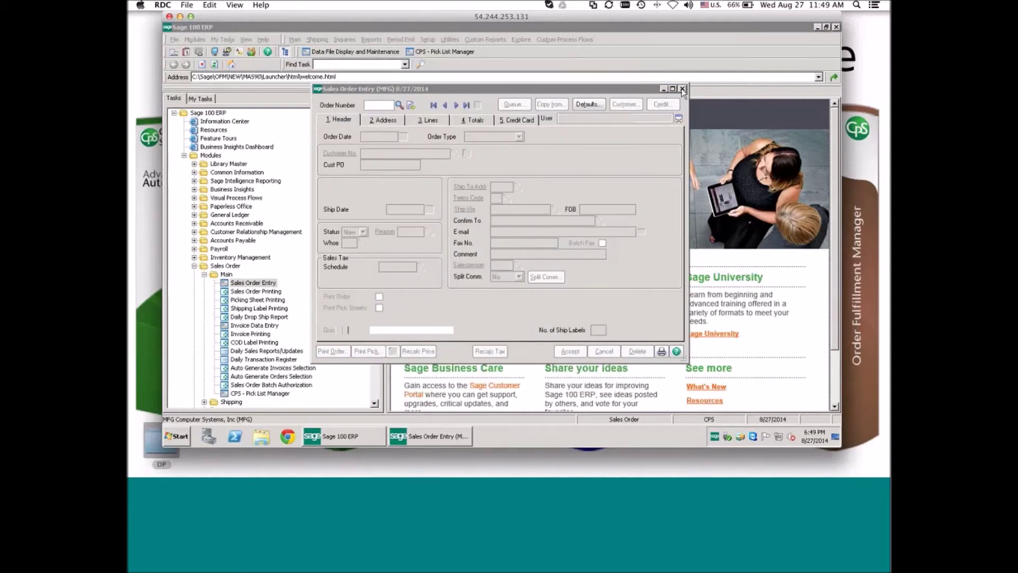
left_click(682, 89)
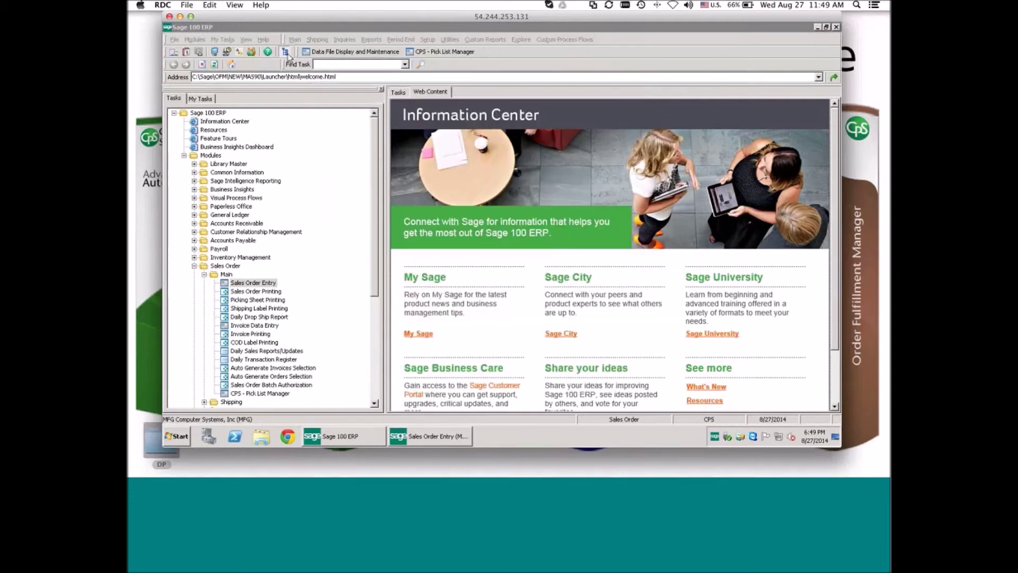
- Change the active company to ABC, ABC Distribution and Service Corp
left_click(175, 41)
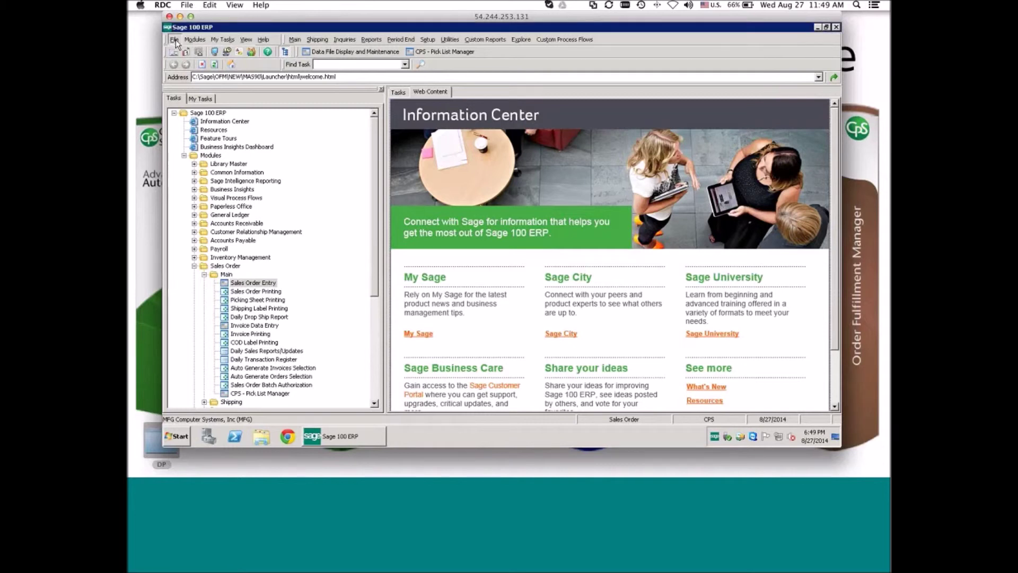
left_click(198, 54)
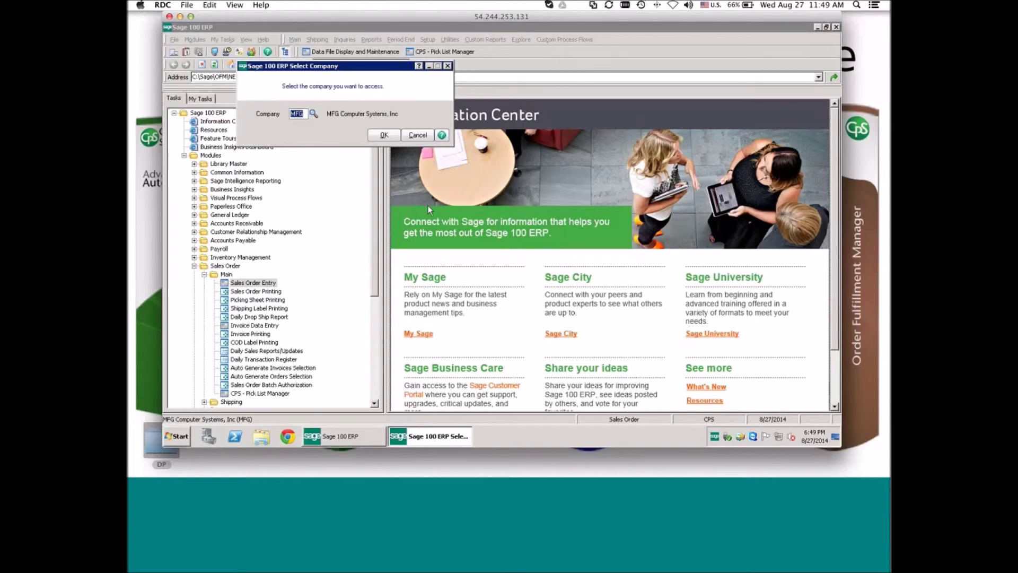
key("F2")
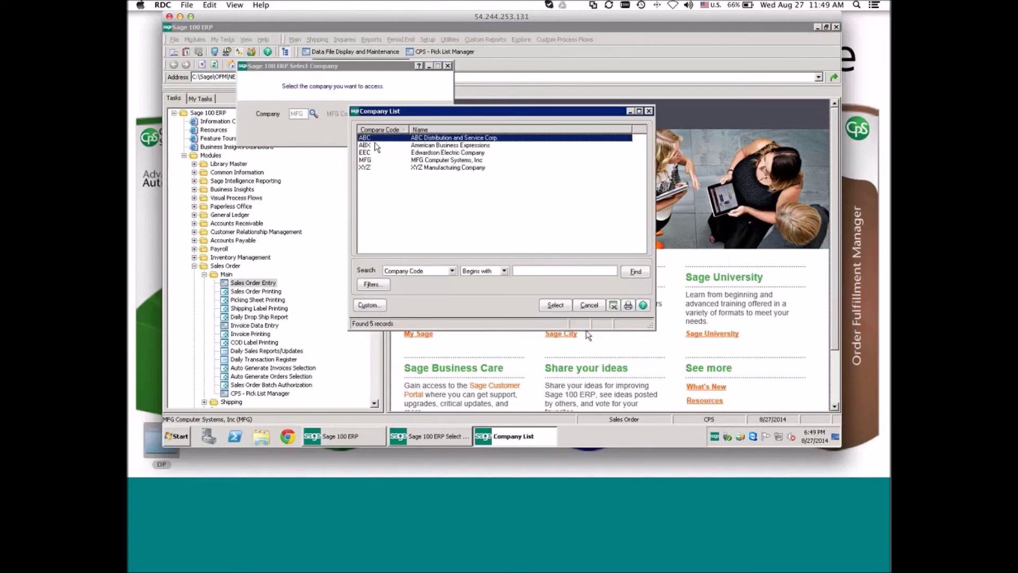
left_click(556, 305)
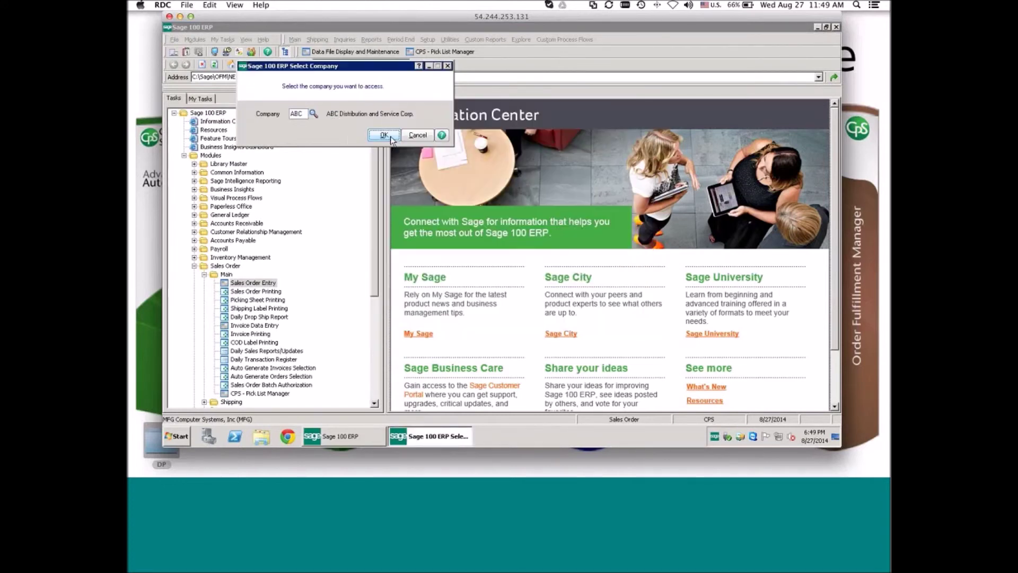
left_click(379, 137)
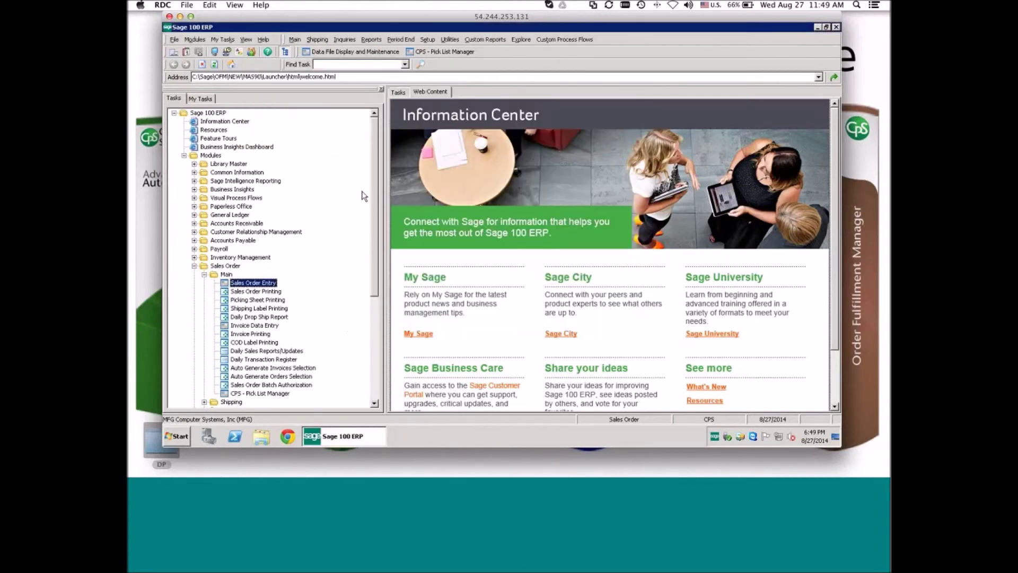
- Open the assigned order in Sales Order Entry and examine the warehouse 001 entry in its queue log
double_click(255, 283)
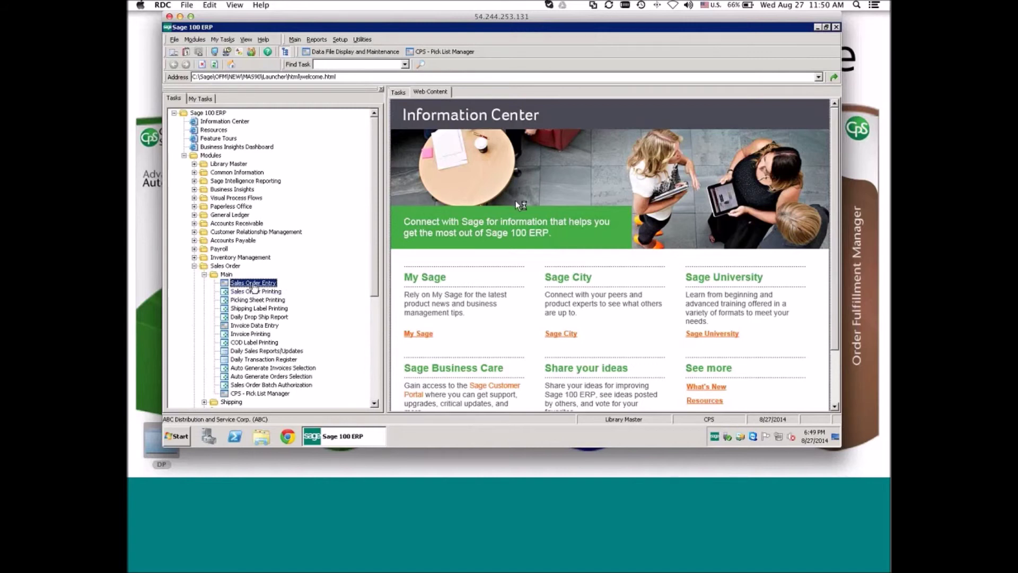
left_click(372, 135)
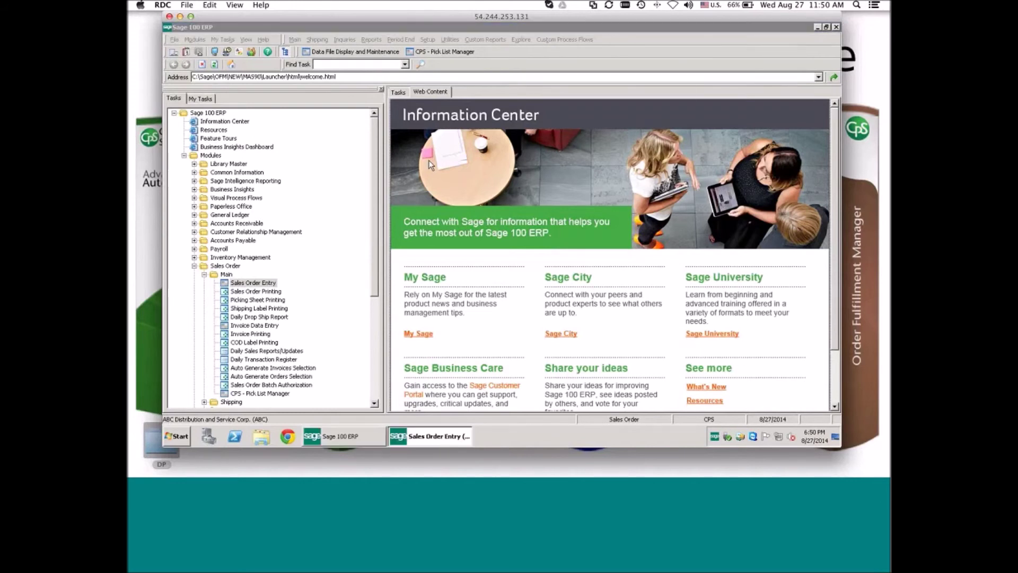
type("185")
key("Tab")
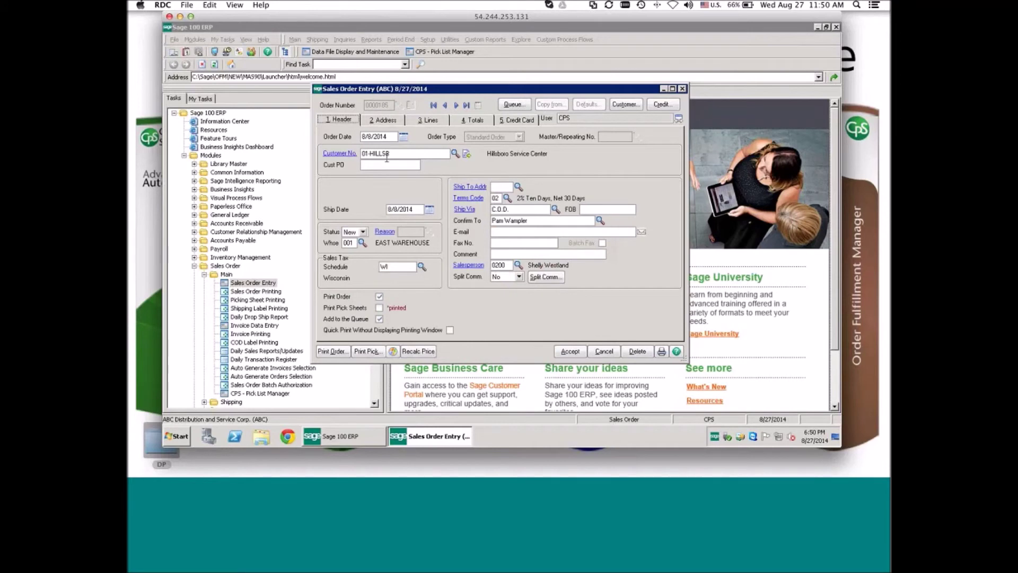
left_click(512, 105)
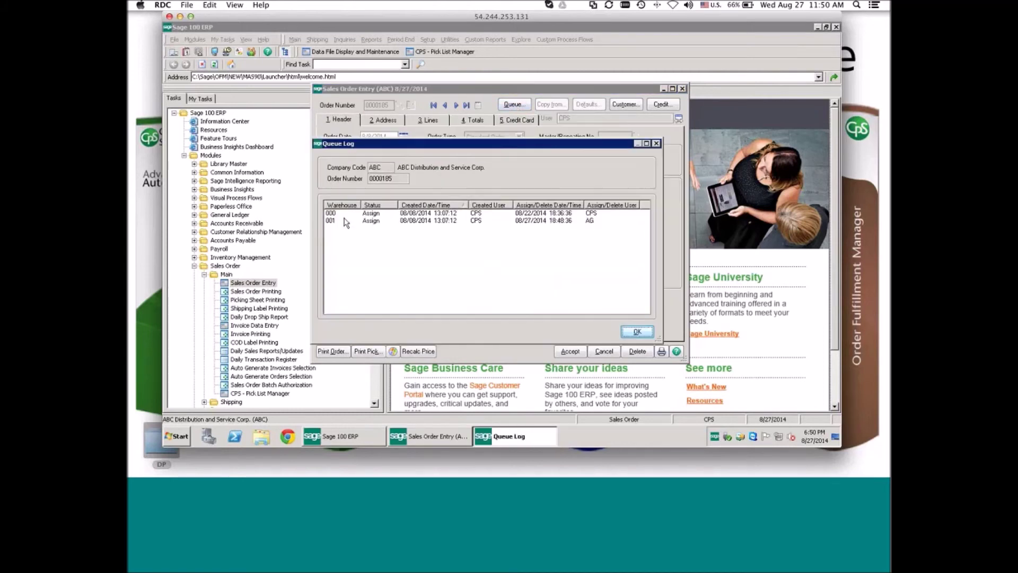
left_click(337, 221)
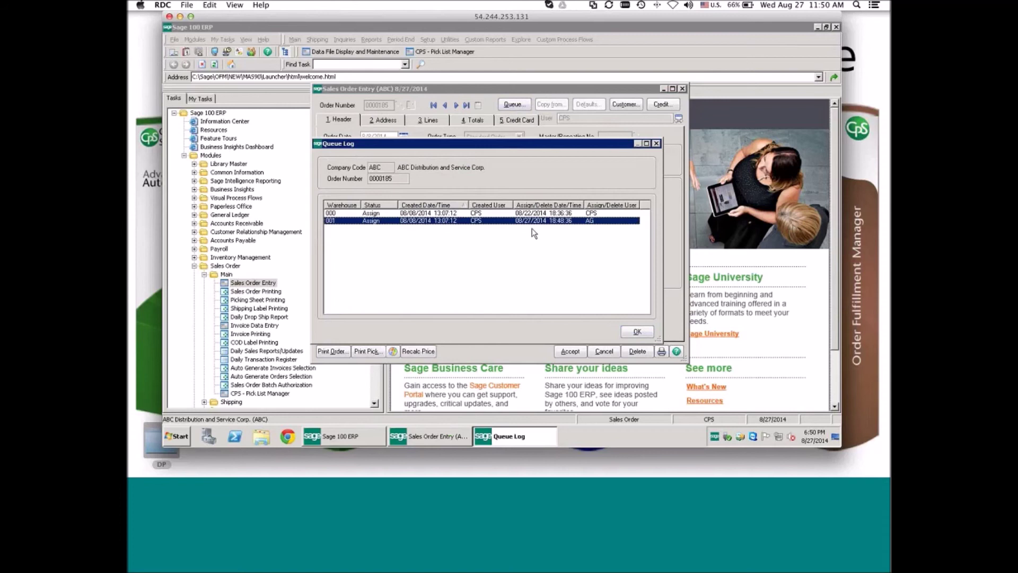